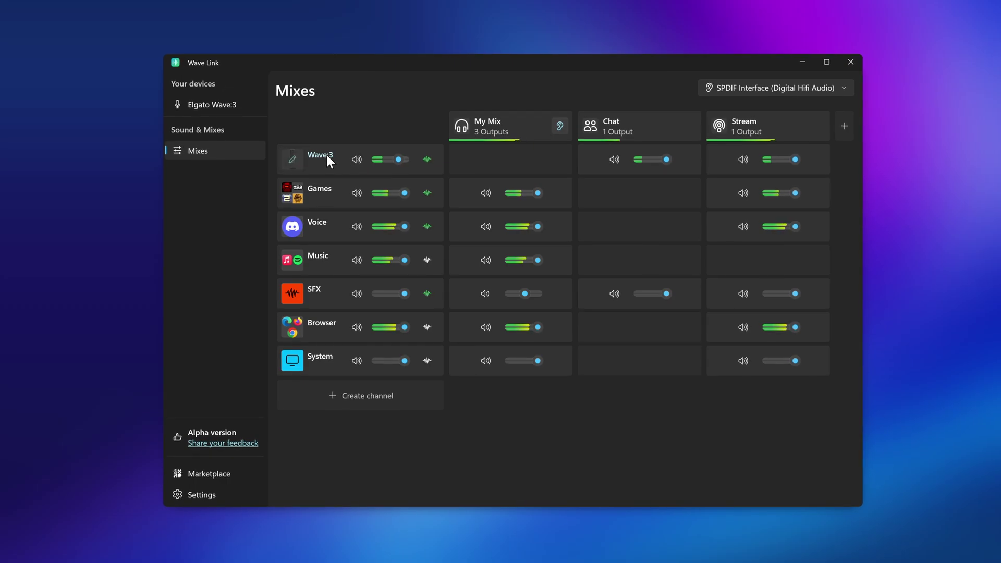
Step: Turn on Voice Focus for the Wave:3 microphone and raise its strength to 99%
click(326, 155)
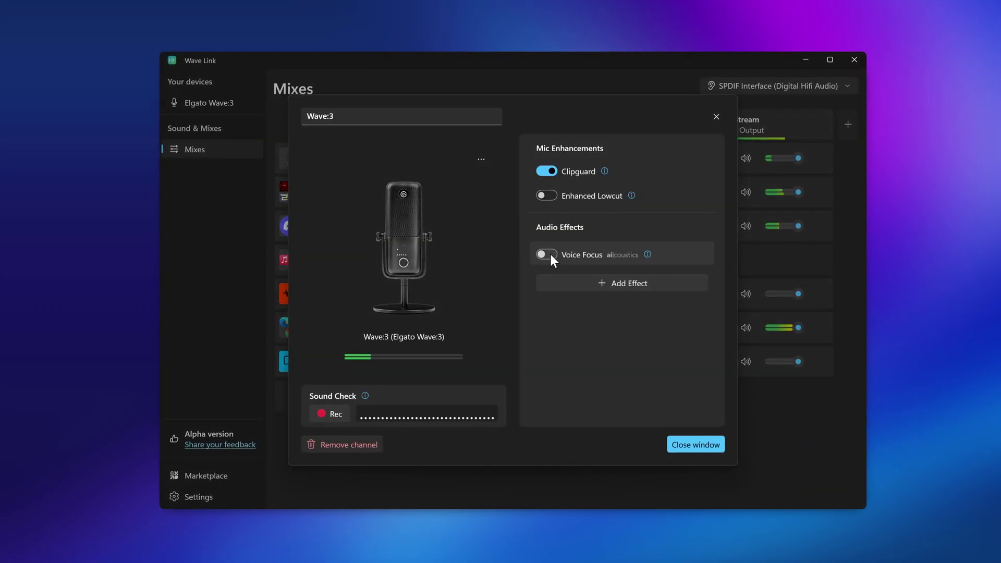
click(551, 255)
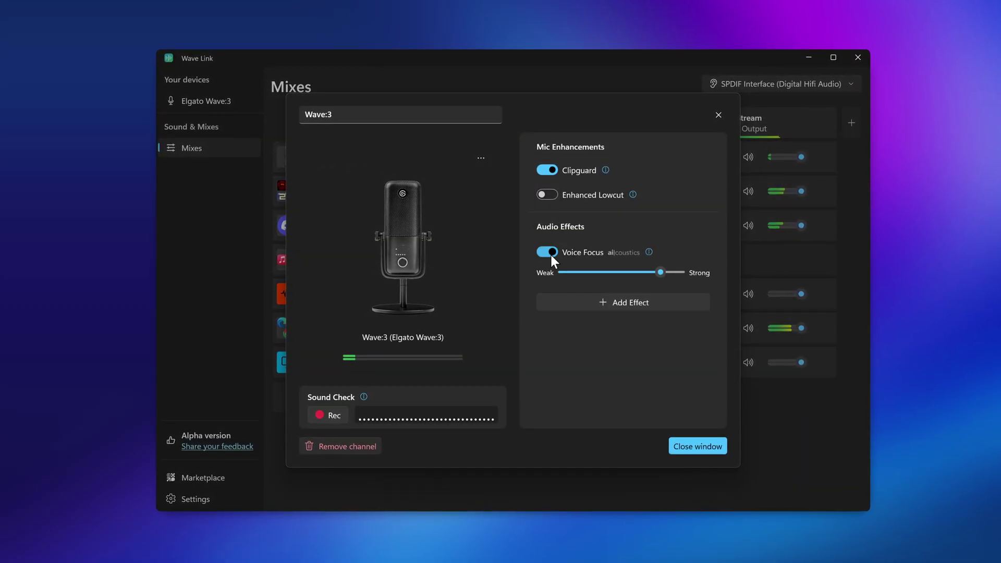
drag(573, 272, 690, 271)
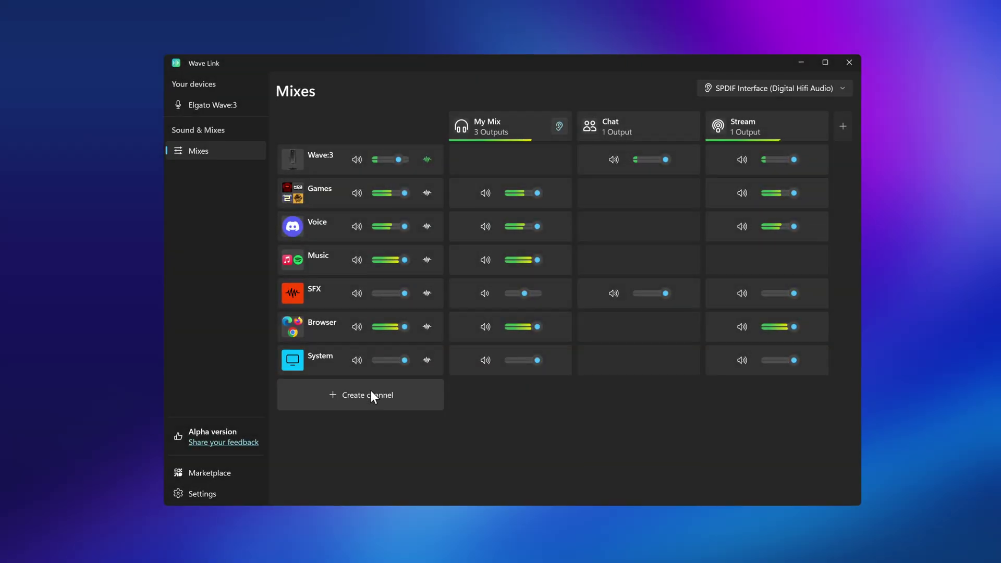
click(370, 395)
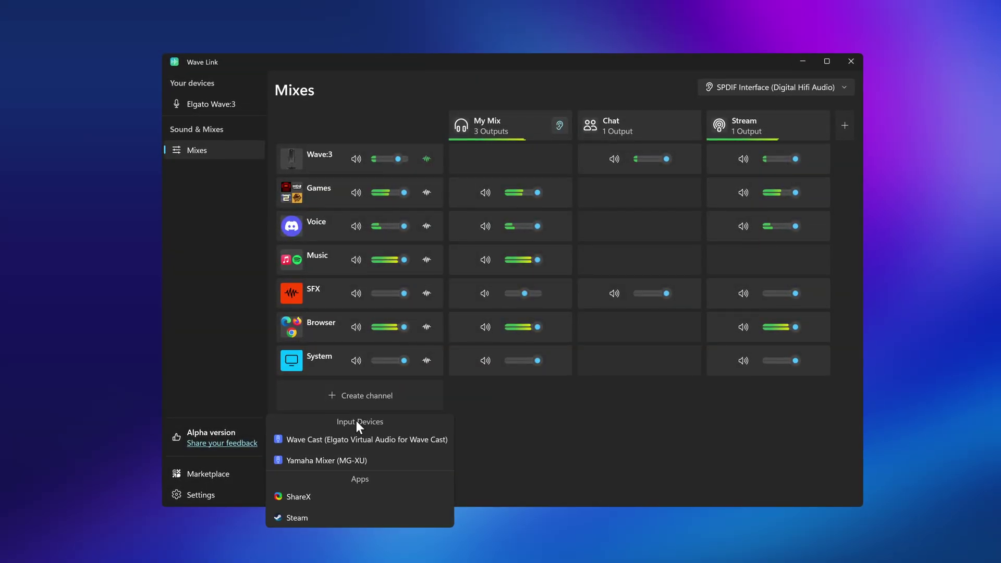
Step: Add a Yamaha Mixer (MG-XU) channel with Elgato Voice Focus at about 80% strength
click(334, 459)
click(418, 395)
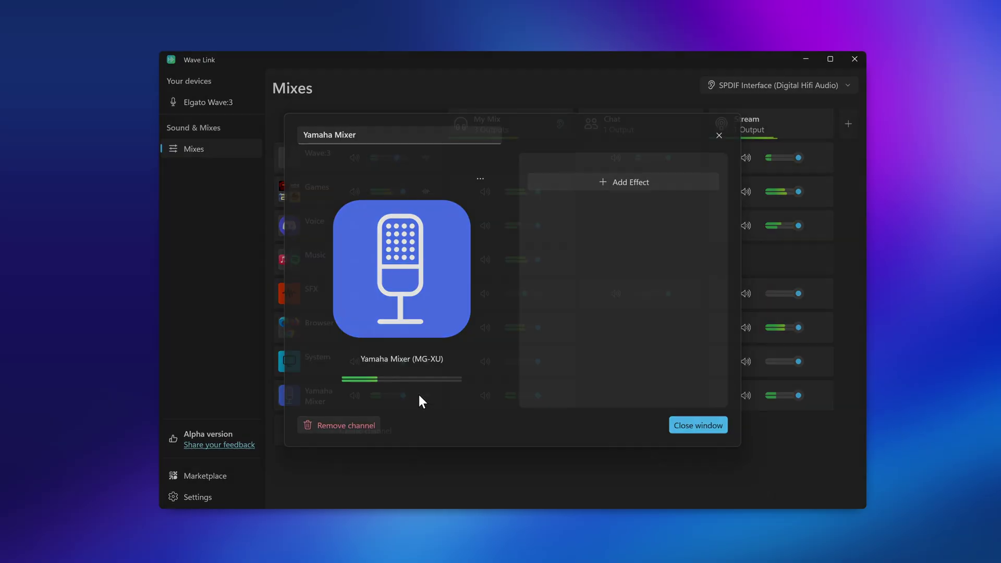
click(641, 188)
mouse_move(657, 199)
click(722, 289)
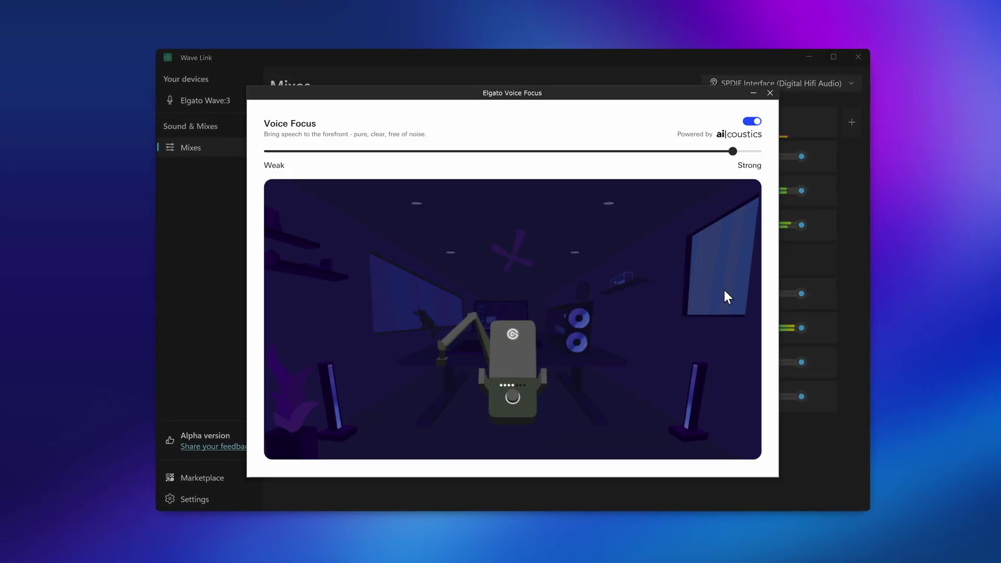
drag(733, 151, 666, 151)
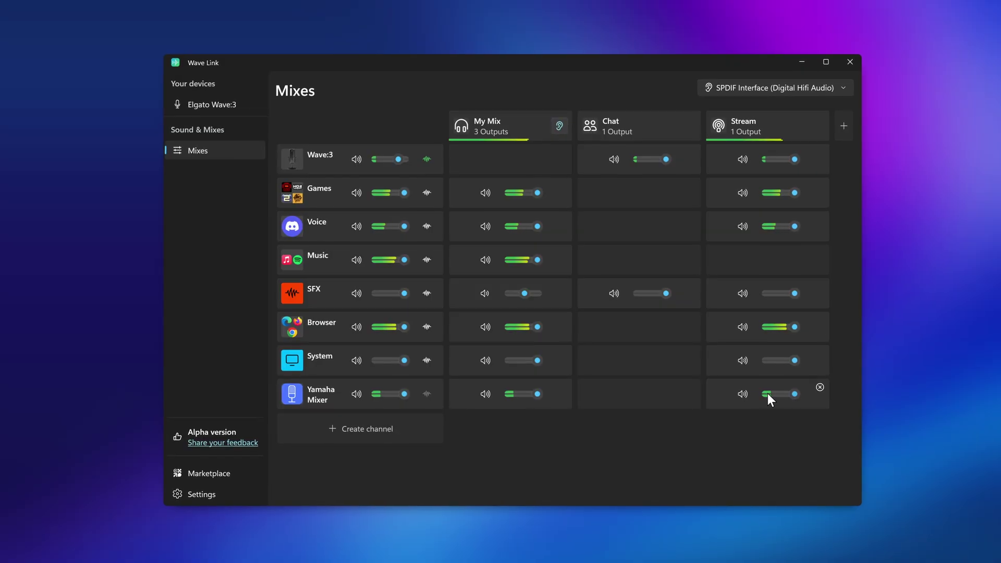
Step: Reopen the Yamaha Mixer channel's settings and add Elgato Voice Focus again
click(420, 395)
click(680, 179)
mouse_move(633, 203)
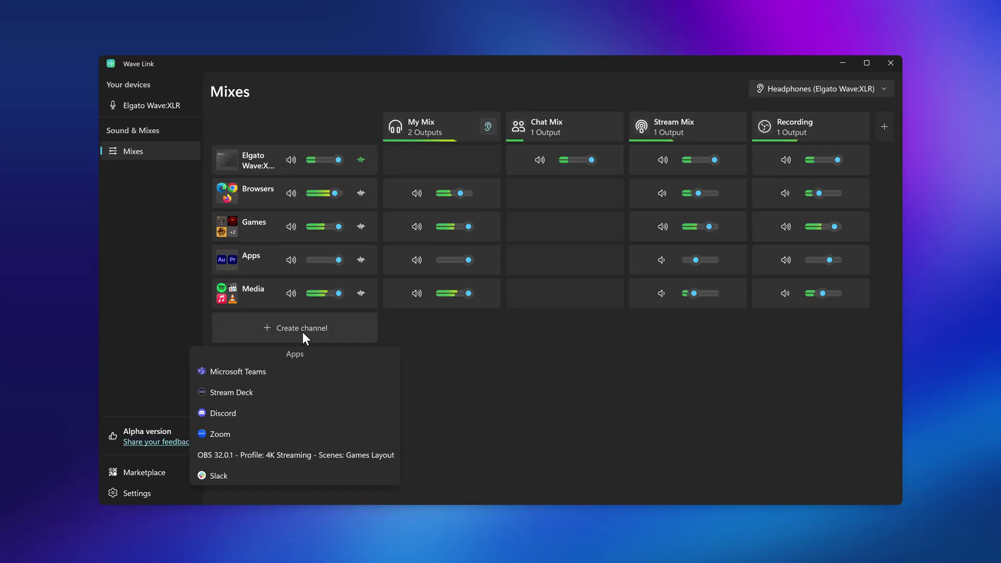
Step: Add a Discord channel with Elgato Voice Focus set to roughly midway strength
click(221, 412)
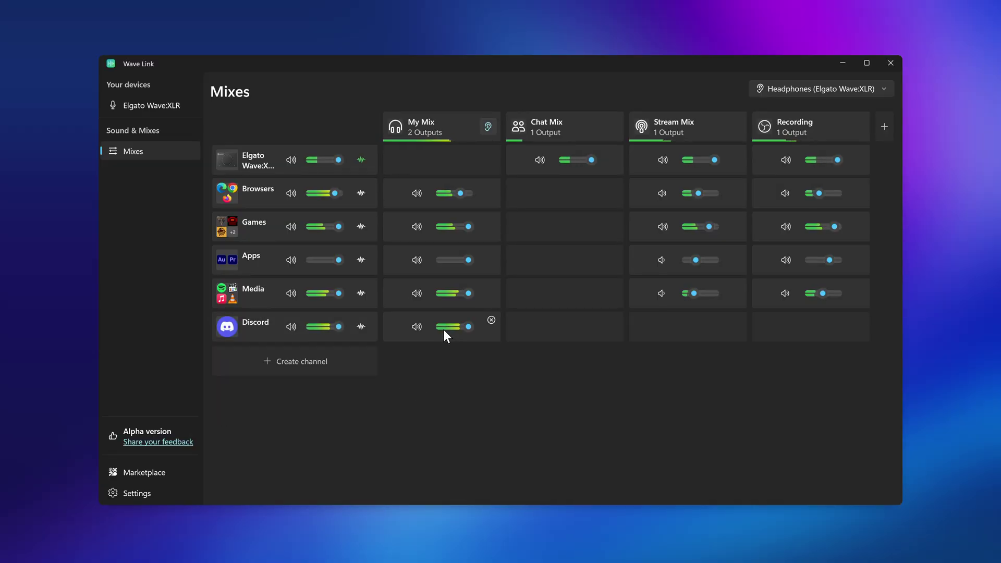
click(361, 326)
click(628, 213)
mouse_move(641, 233)
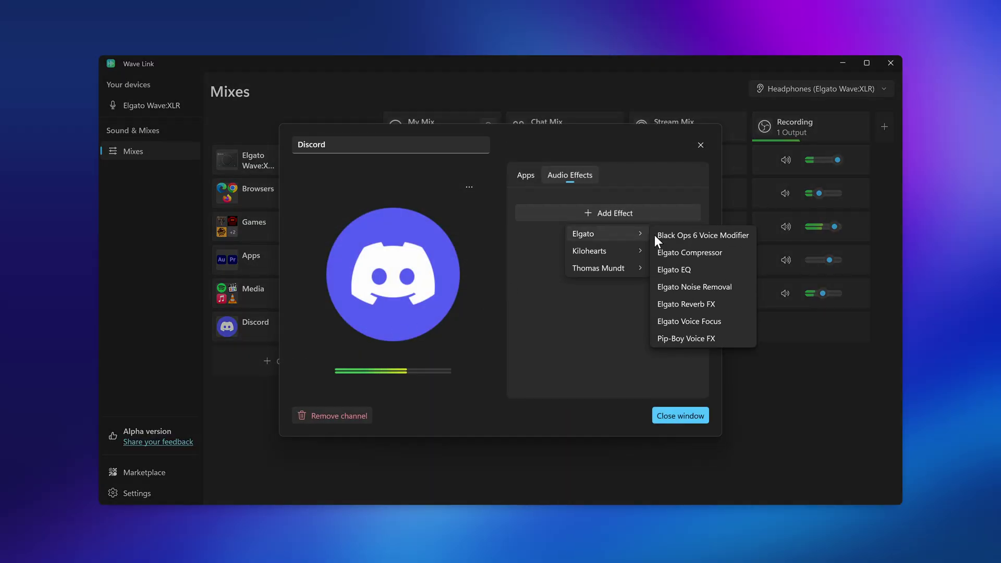
click(705, 321)
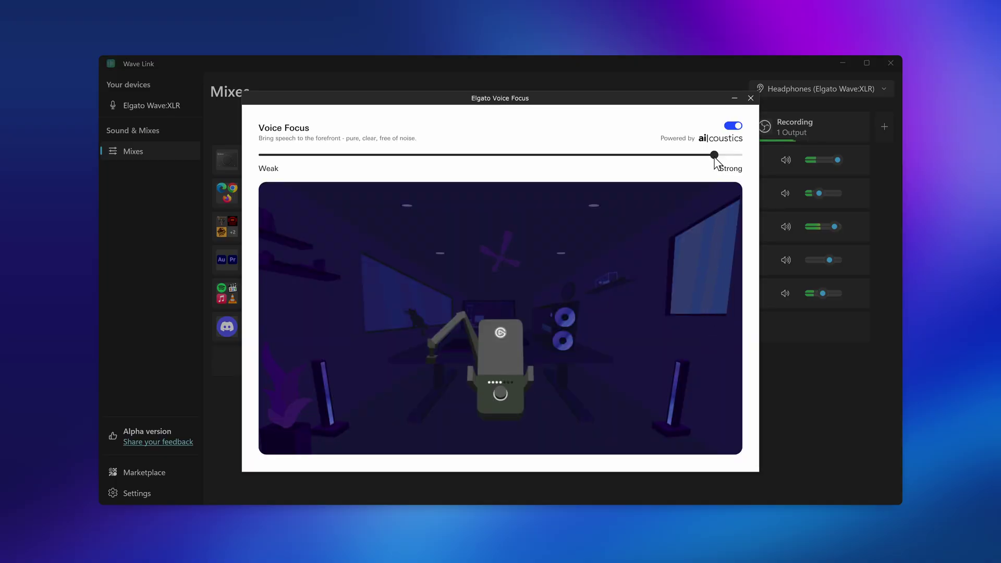
mouse_move(715, 155)
mouse_down()
mouse_move(490, 163)
mouse_move(728, 157)
mouse_up()
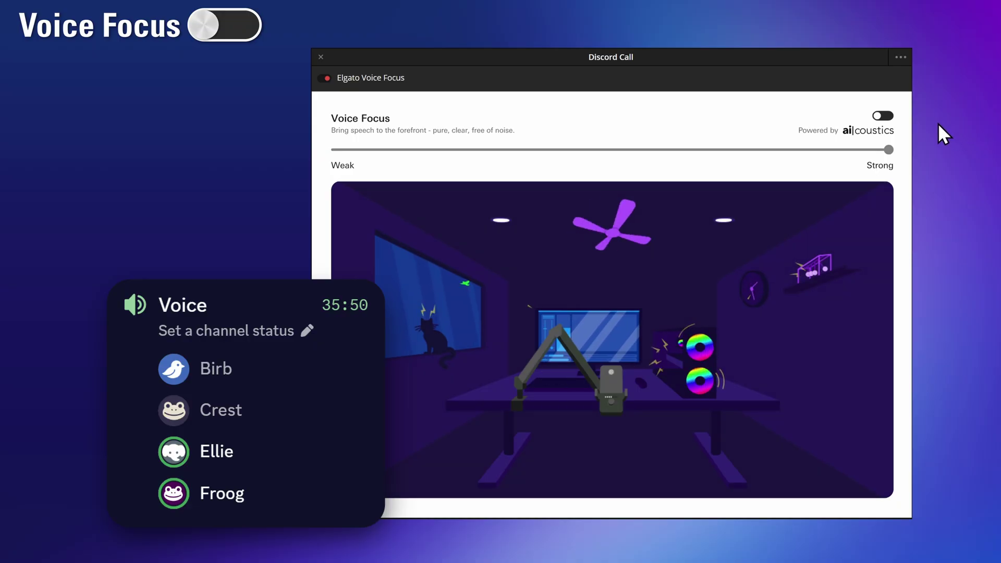
Step: Switch the Voice Focus toggle on in the Discord channel's Elgato Voice Focus window
click(884, 116)
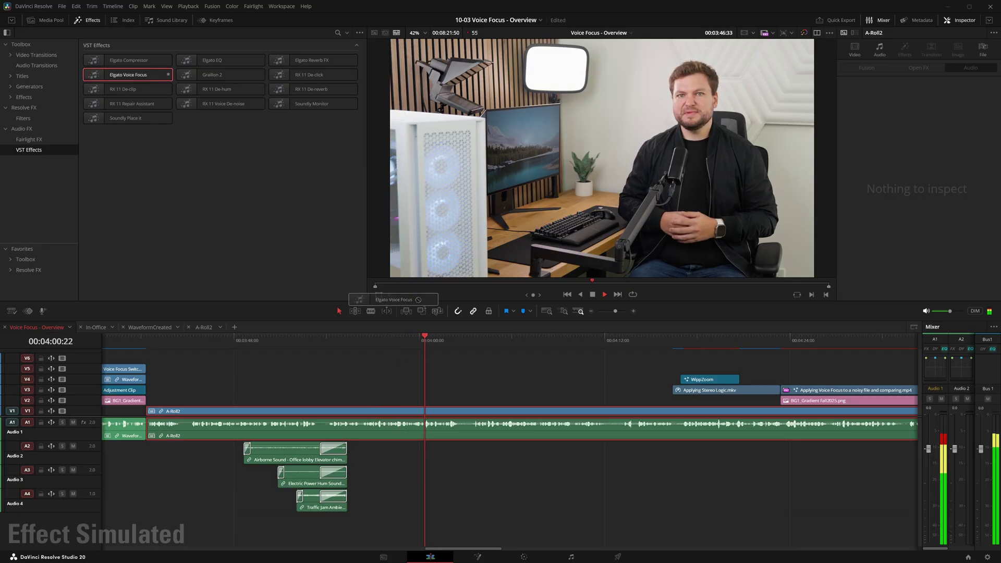
Step: Apply Elgato Voice Focus from VST Effects to the A-Roll2 audio clip
drag(465, 427, 463, 426)
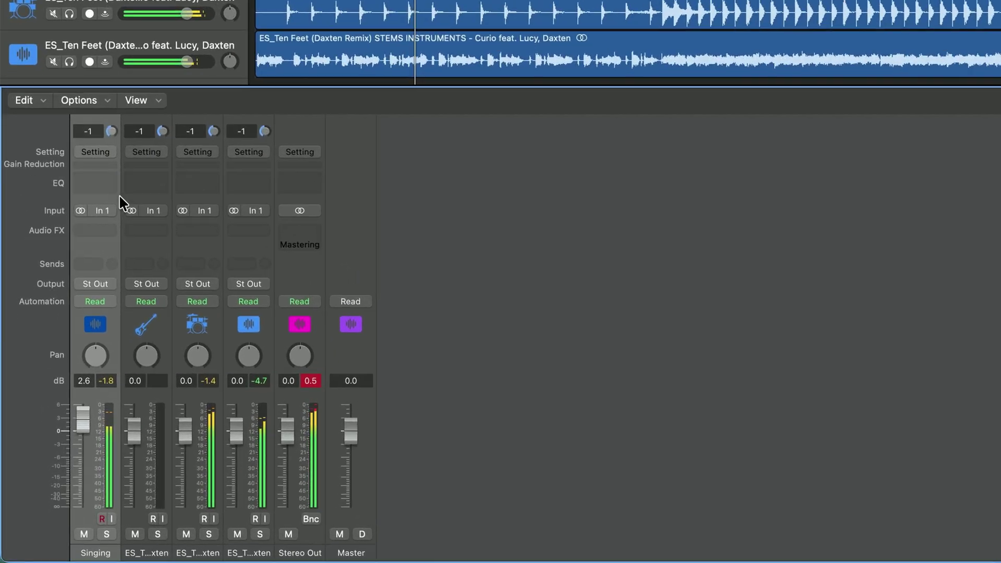
Step: Insert Elgato Voice Focus (Stereo) on the Singing track and move its window up-left
click(76, 336)
mouse_move(215, 545)
mouse_move(285, 529)
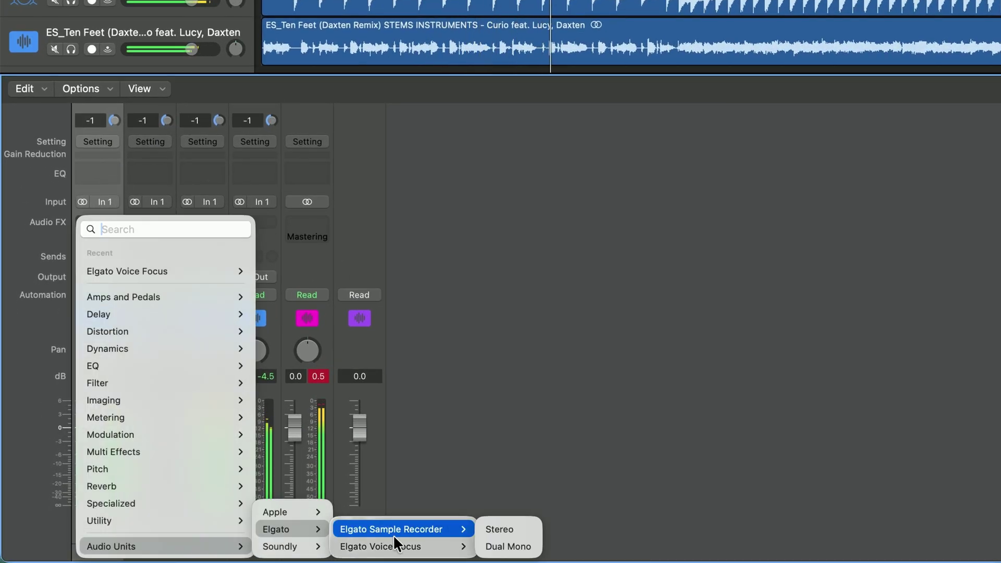
click(493, 528)
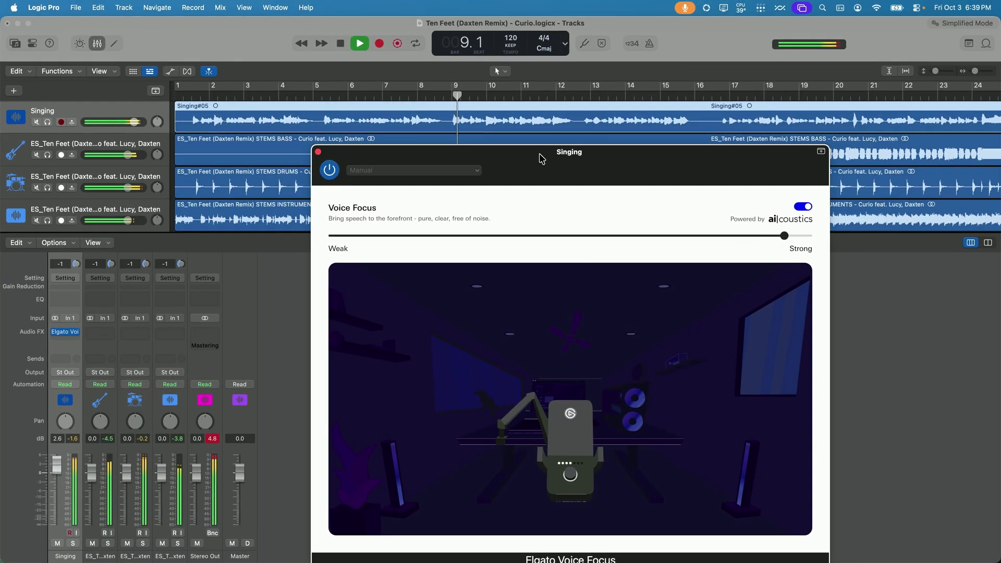
drag(542, 159, 432, 82)
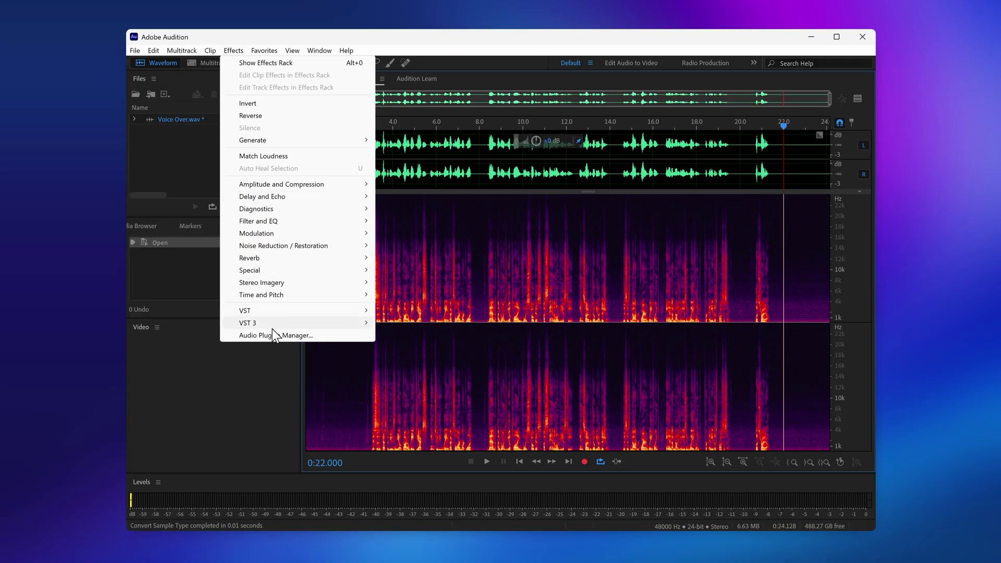
Step: Apply Elgato Voice Focus at about three-quarter strength to Voice Over.wav
mouse_move(272, 324)
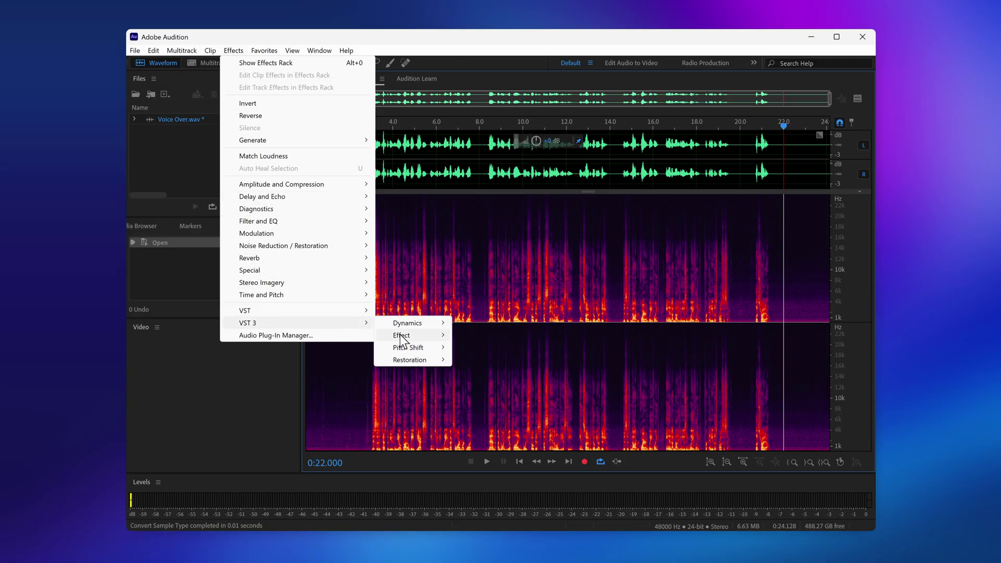
mouse_move(484, 335)
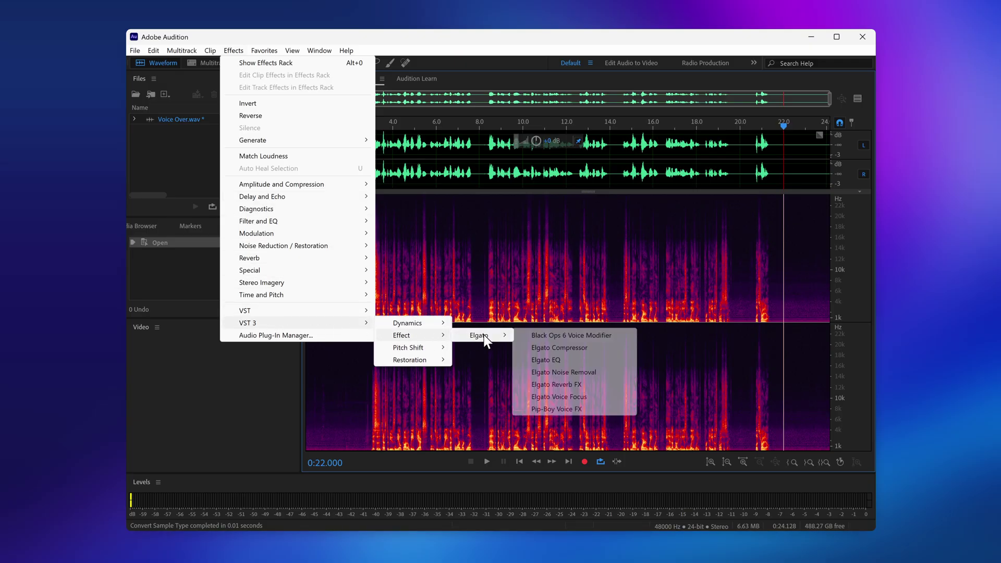
click(583, 395)
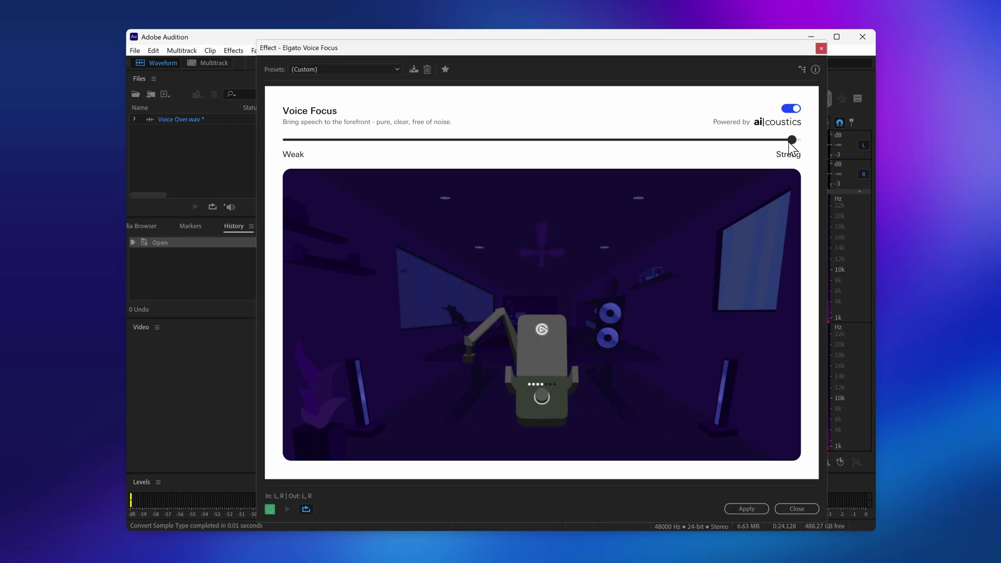
mouse_move(795, 140)
mouse_down()
mouse_move(674, 140)
mouse_move(807, 140)
mouse_up()
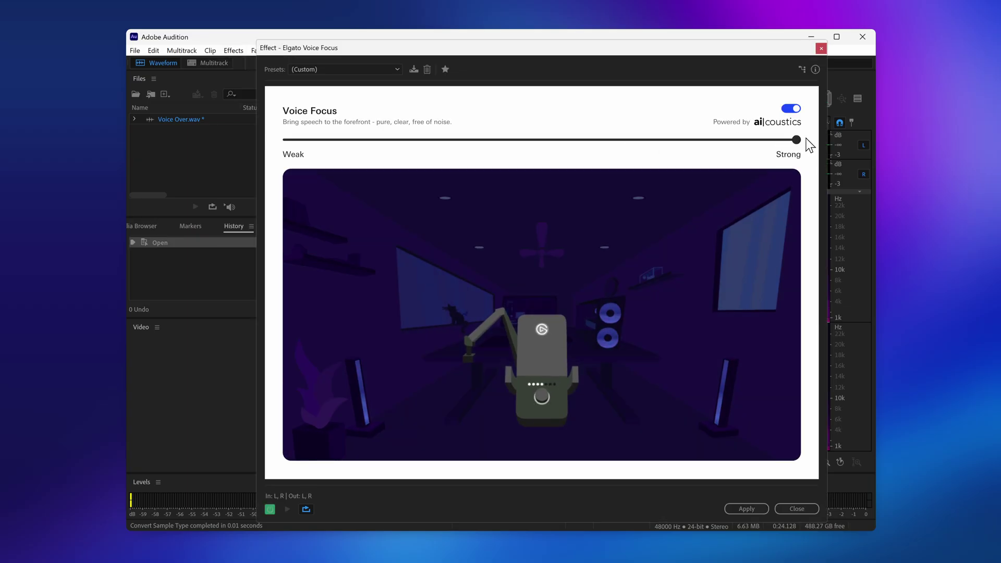
click(747, 508)
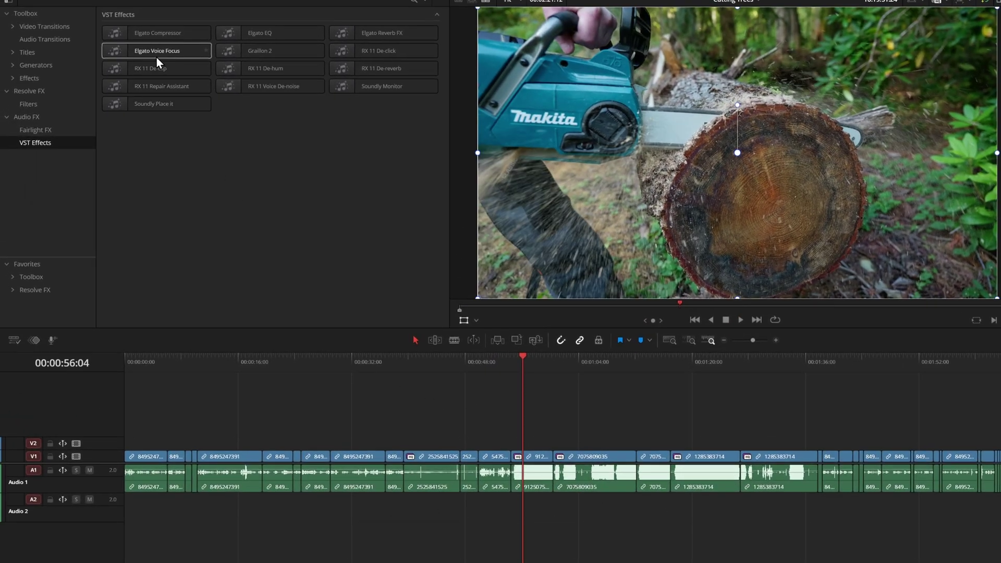
Step: Add Elgato Voice Focus to the Audio 1 track, then play back from an earlier point
drag(157, 57, 89, 472)
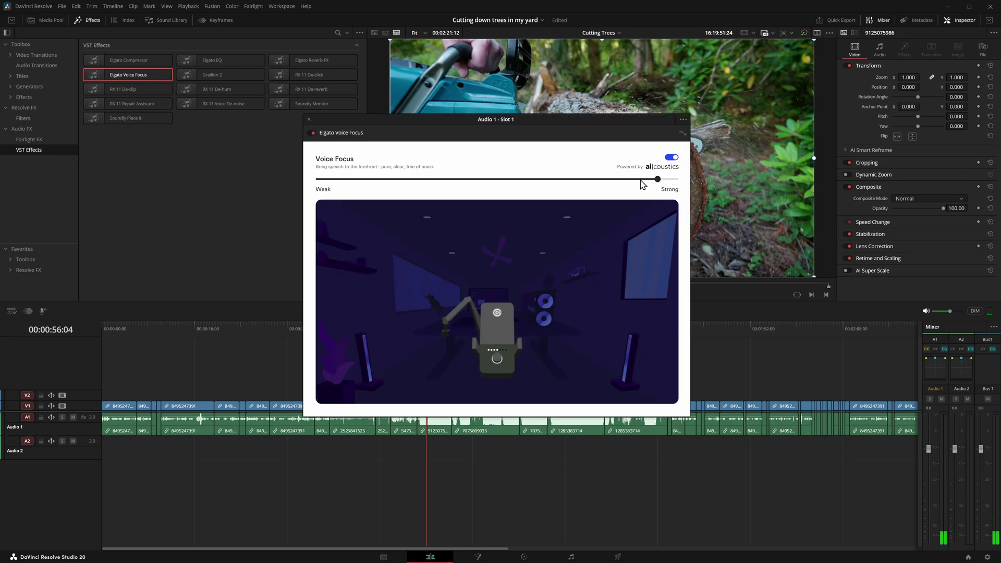
click(308, 119)
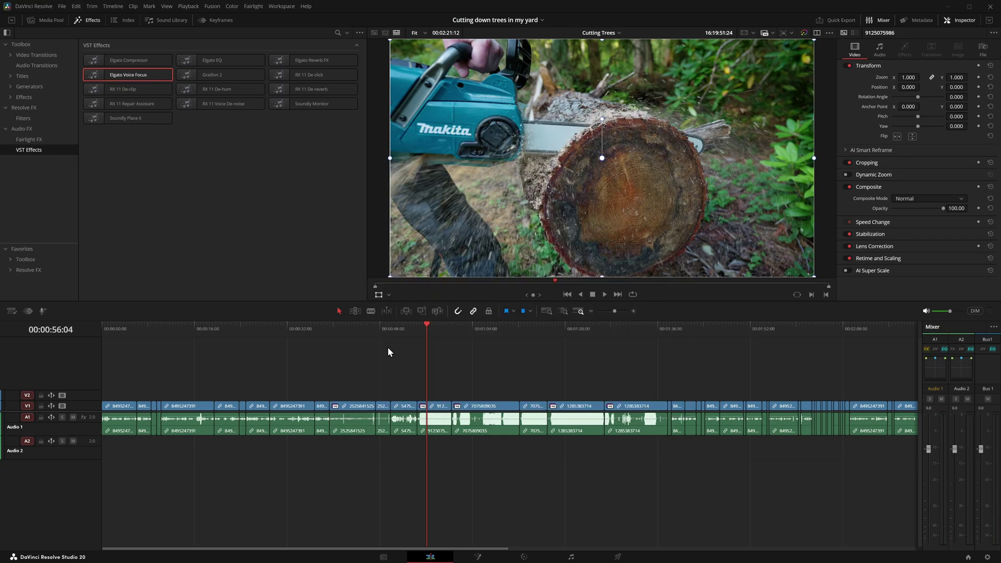
click(388, 360)
key(space)
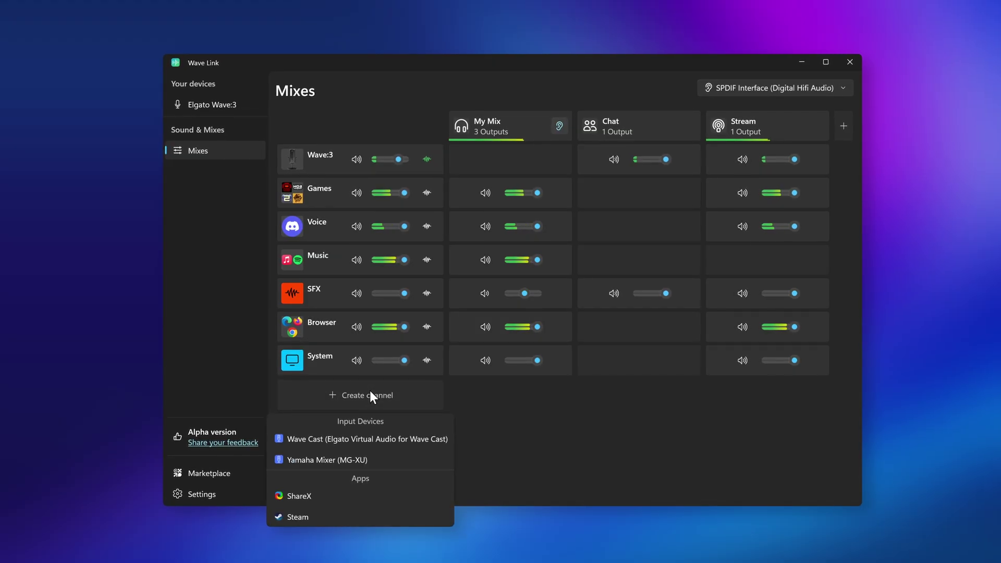
Step: Add a Yamaha Mixer (MG-XU) channel and put Elgato Voice Focus on it
click(334, 459)
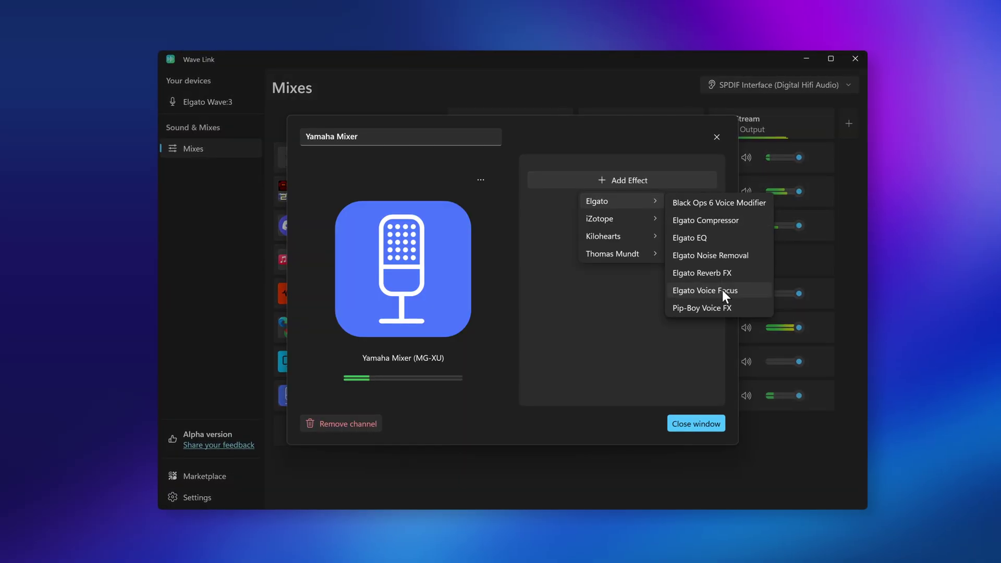
click(721, 290)
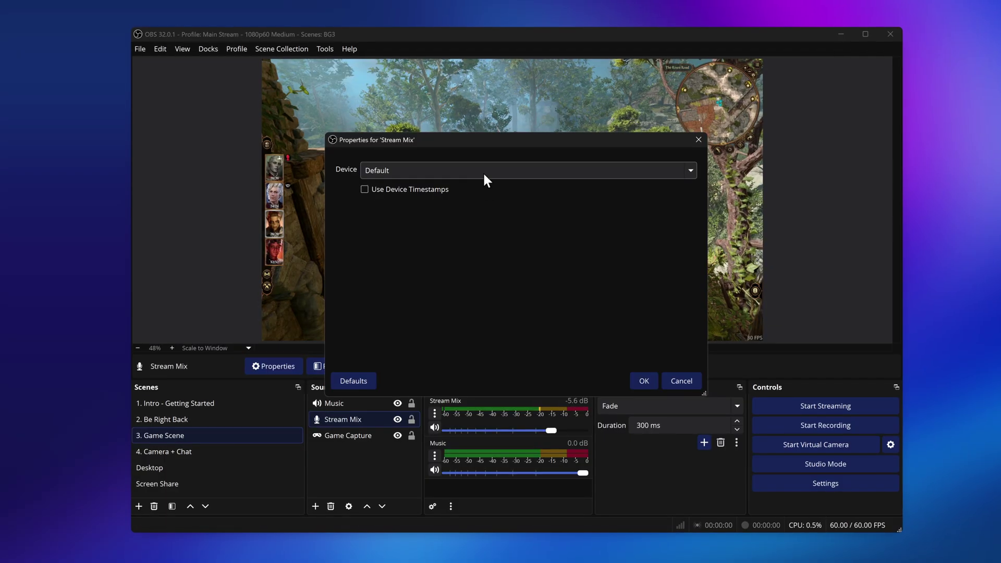
click(482, 171)
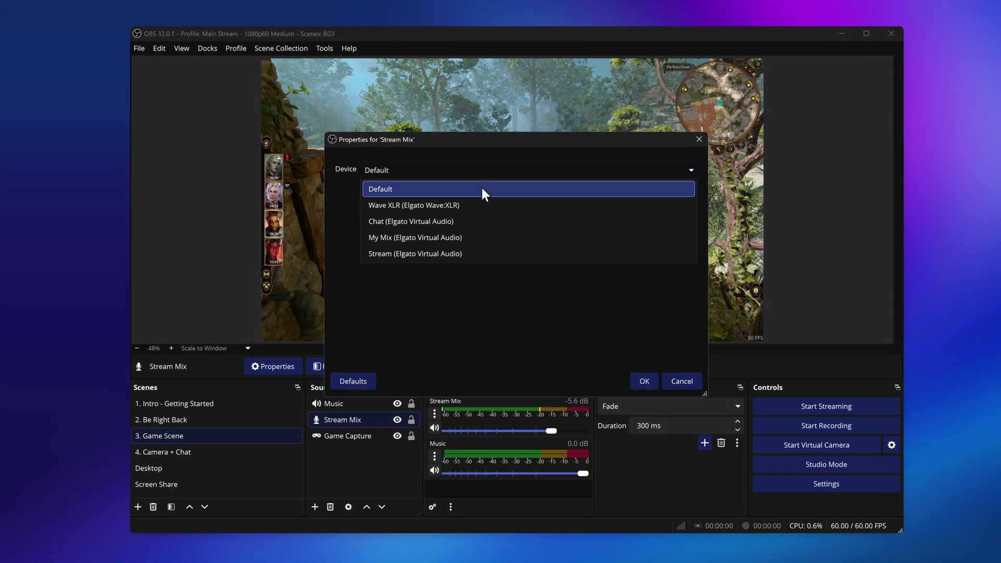
Step: Set the Stream Mix device to Stream (Elgato Virtual Audio) and confirm with OK
click(477, 253)
click(645, 380)
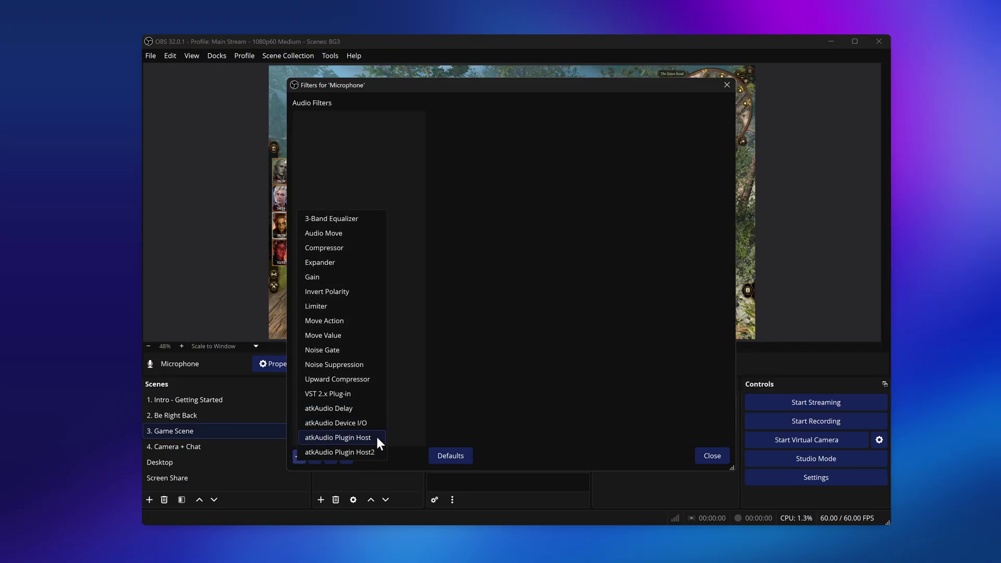
Step: Add an atkAudio Plugin Host filter to the Microphone, keeping the default filter name
click(377, 438)
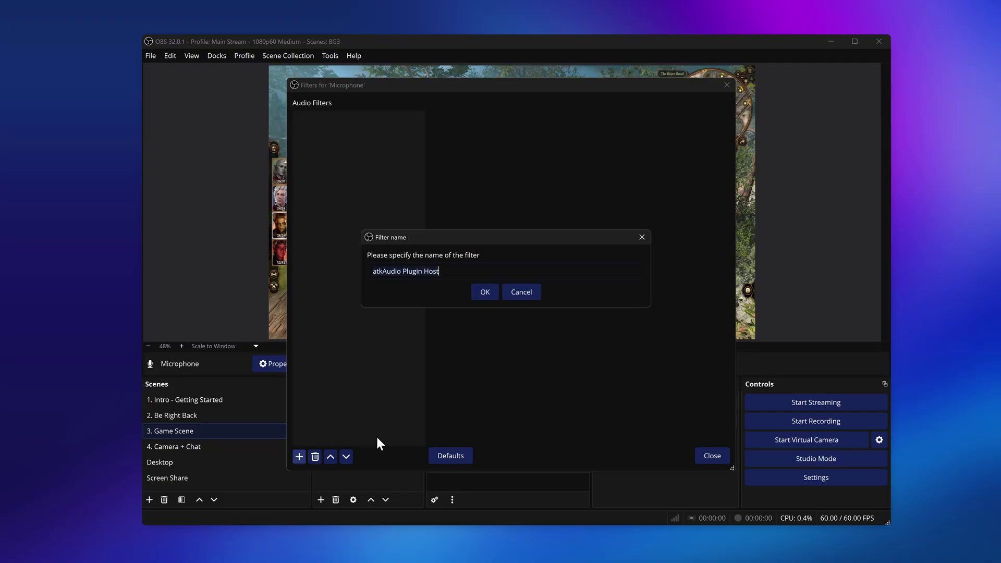
click(491, 287)
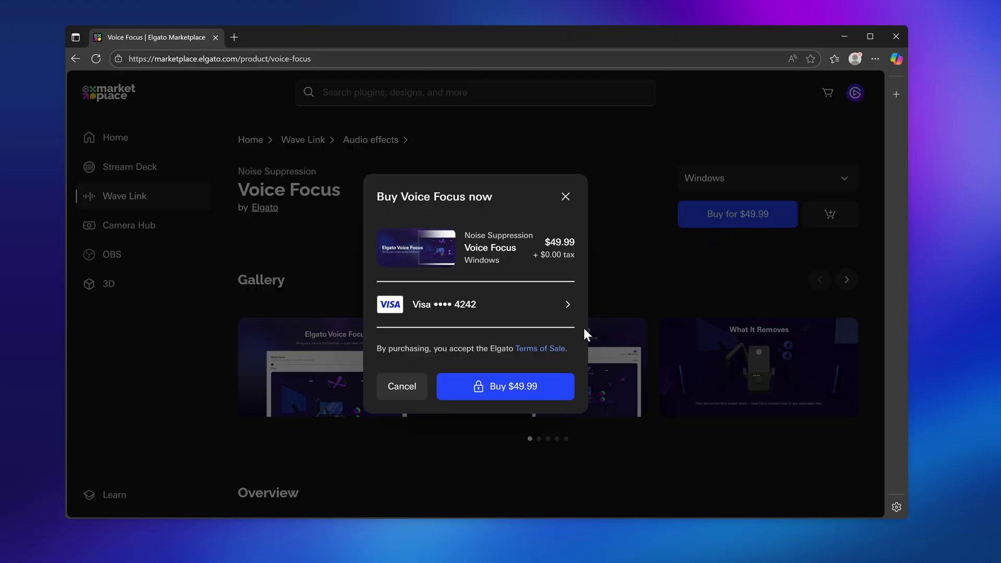
Step: Buy Voice Focus for $49.99, then open its license key under the account's VST products
click(504, 386)
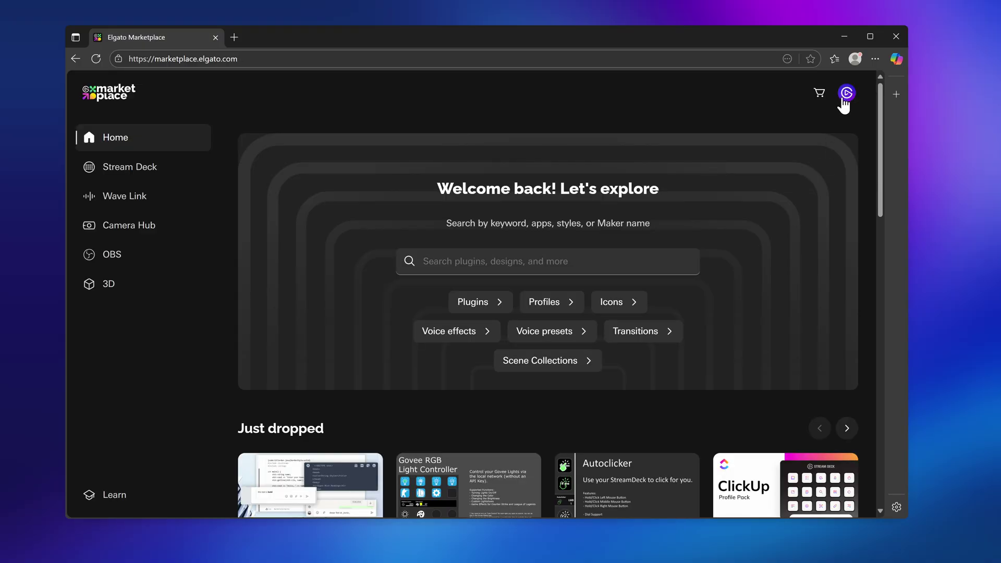
click(846, 95)
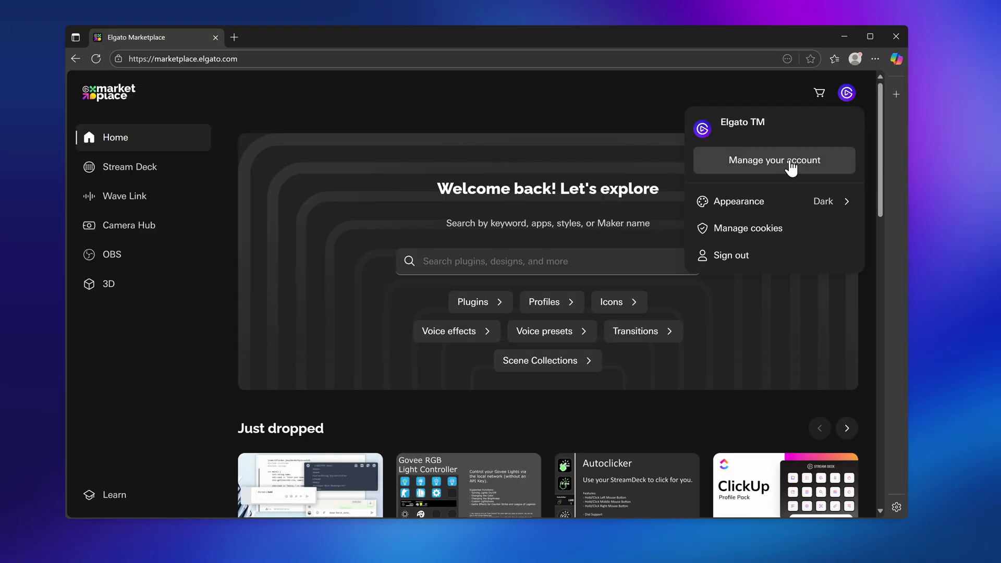
click(787, 165)
click(140, 236)
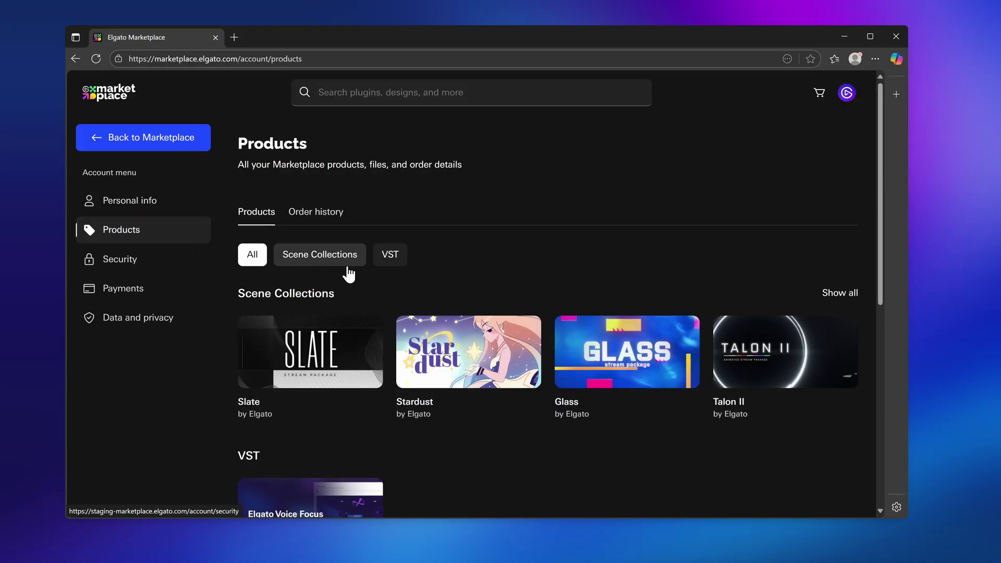
click(392, 255)
click(311, 327)
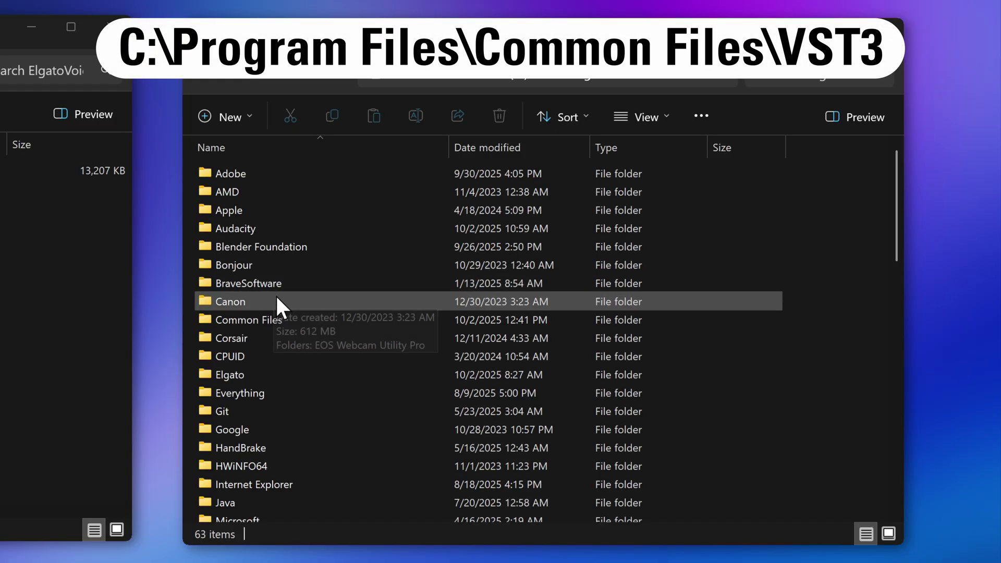
Step: Copy ElgatoVoiceFocus.vst3 into C:\Program Files\Common Files\VST3, granting administrator permission
double_click(339, 319)
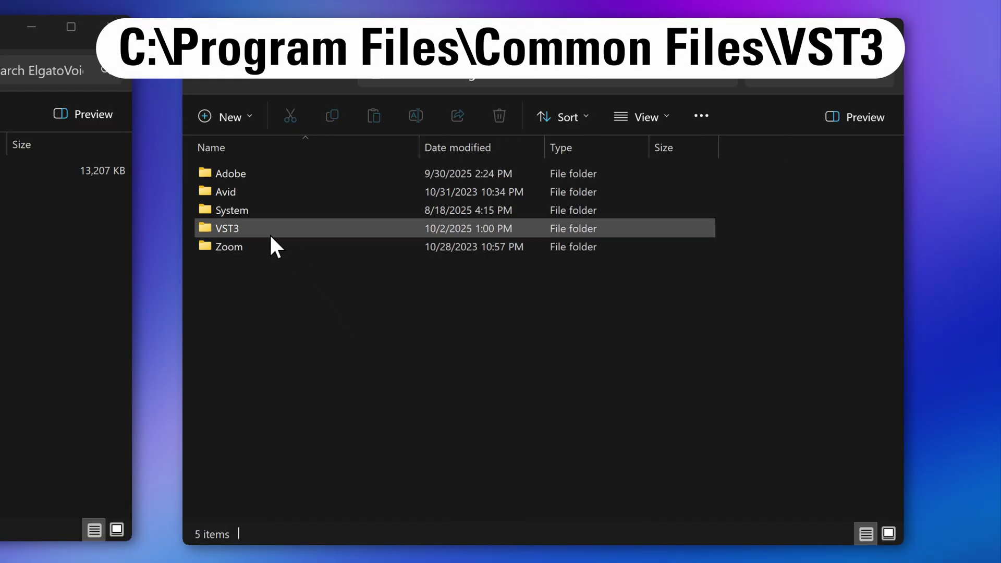
double_click(270, 233)
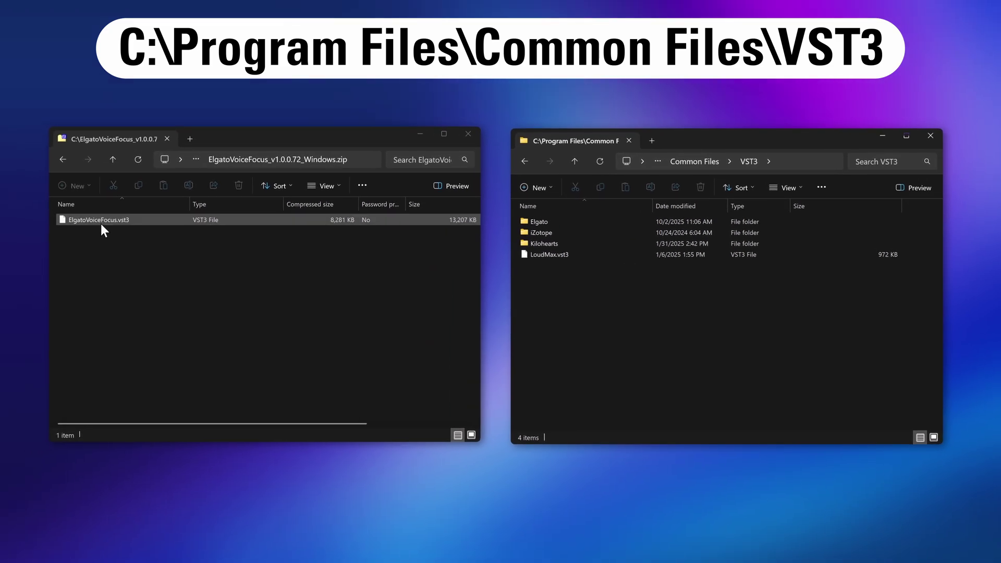
drag(102, 221, 632, 335)
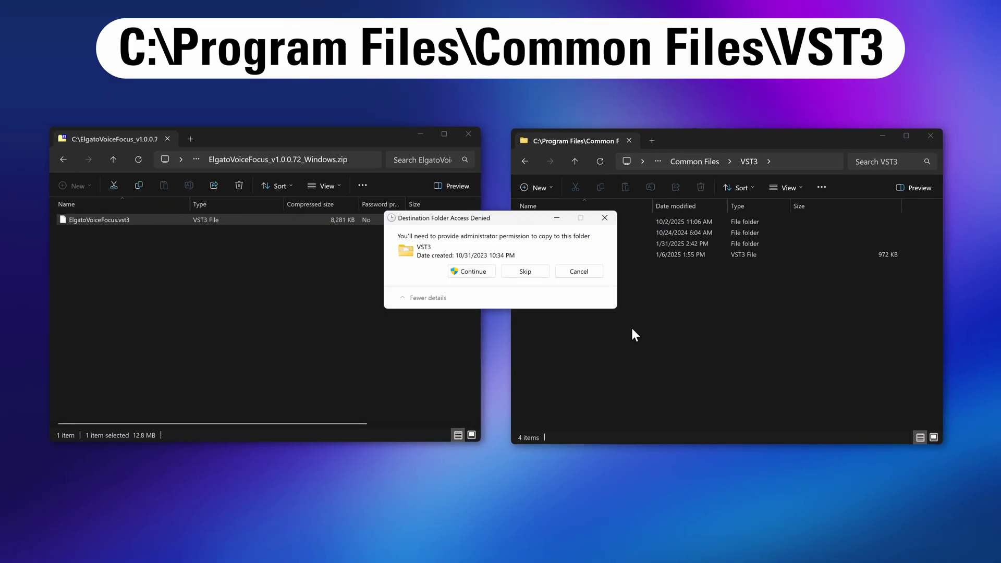
click(478, 272)
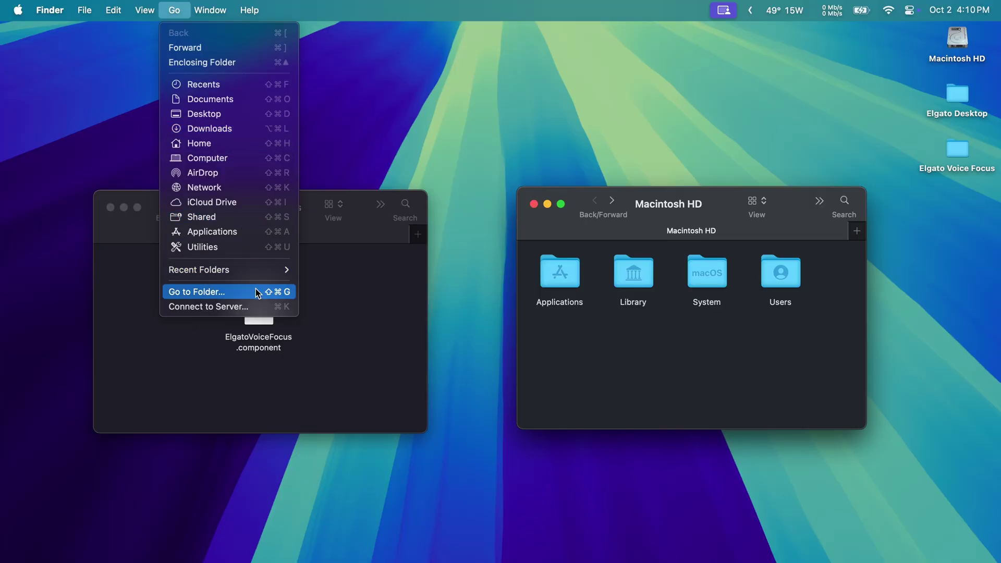
Step: Move ElgatoVoiceFocus.component into /Library/Audio/Plug-Ins/Components using Go to Folder
click(255, 289)
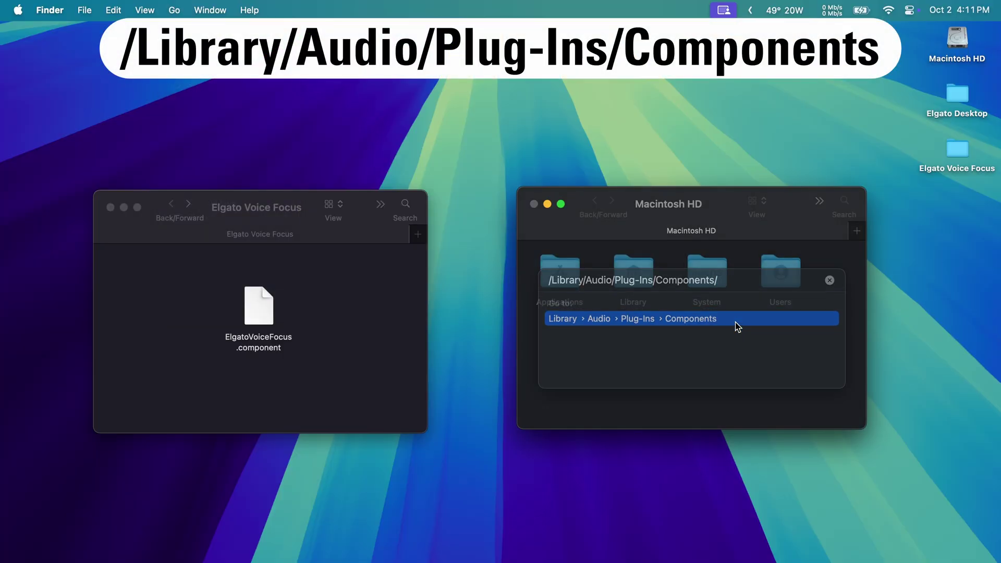
click(738, 327)
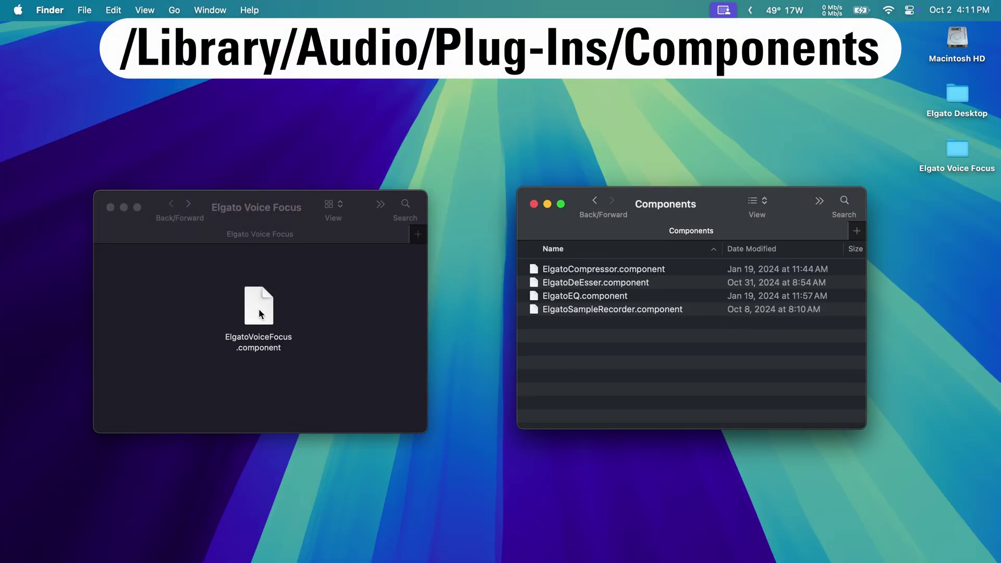
drag(258, 308, 600, 355)
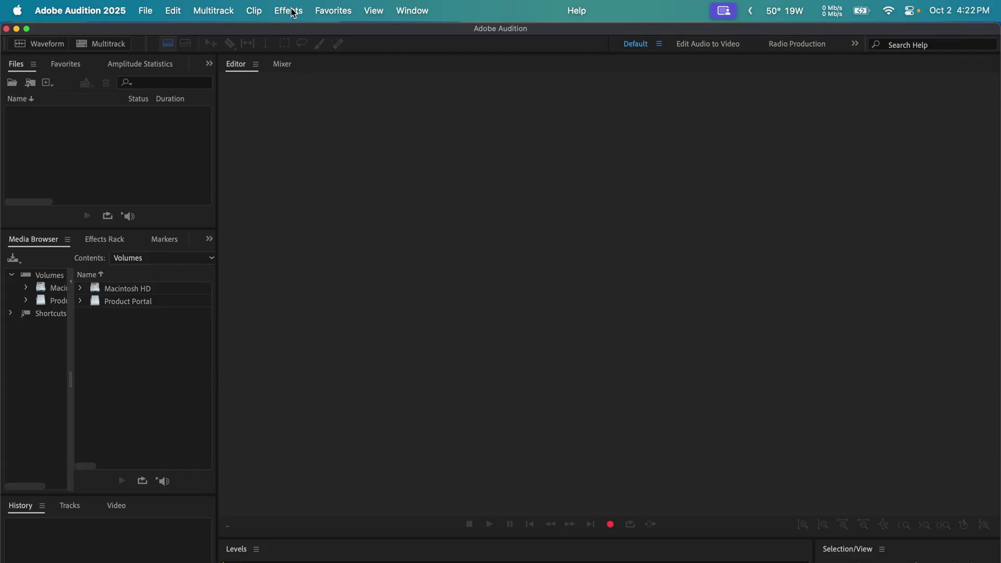
click(292, 11)
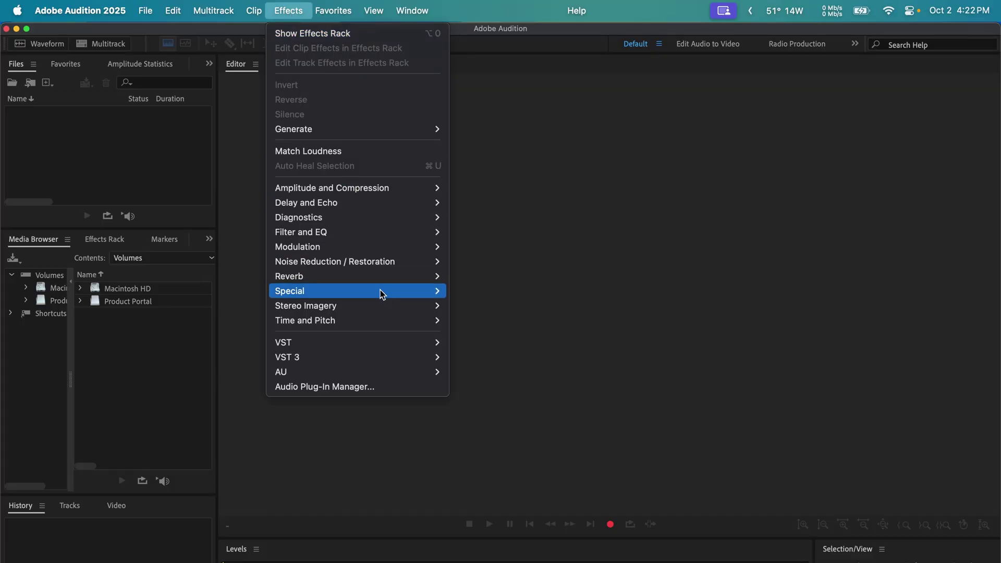
Step: Rescan plug-ins in the Audio Plug-In Manager and find Elgato Voice Focus listed as a working AU
click(375, 388)
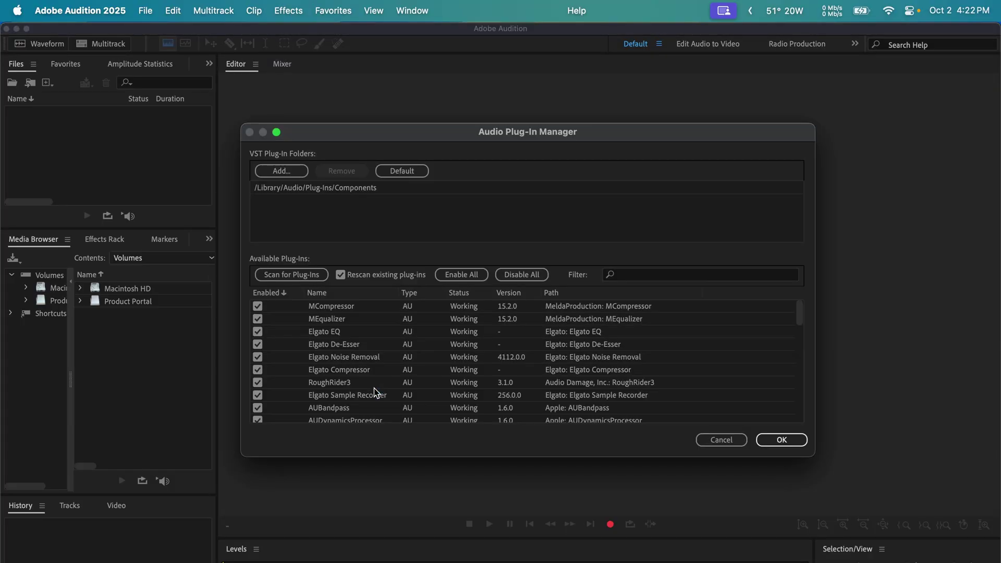
click(312, 275)
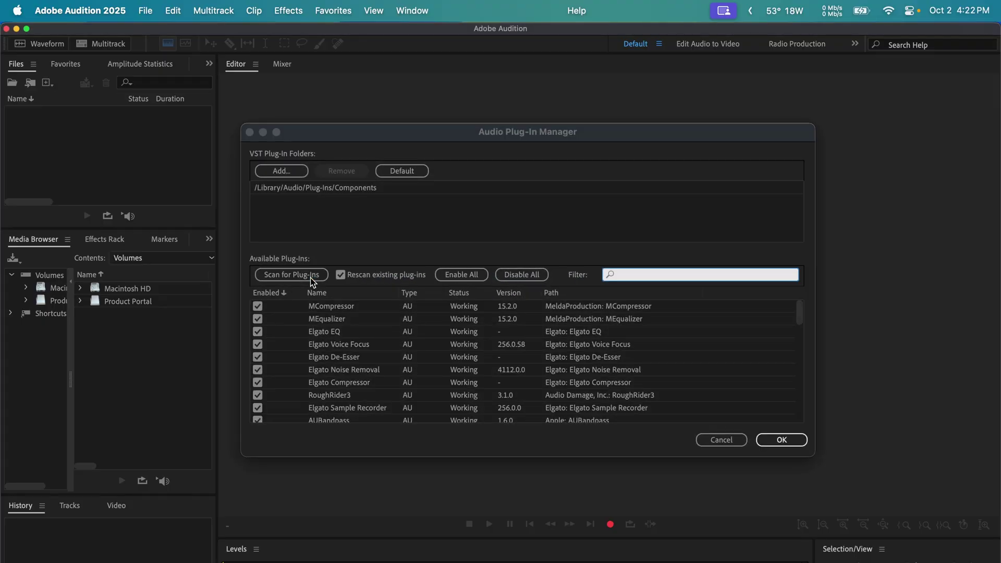
click(359, 347)
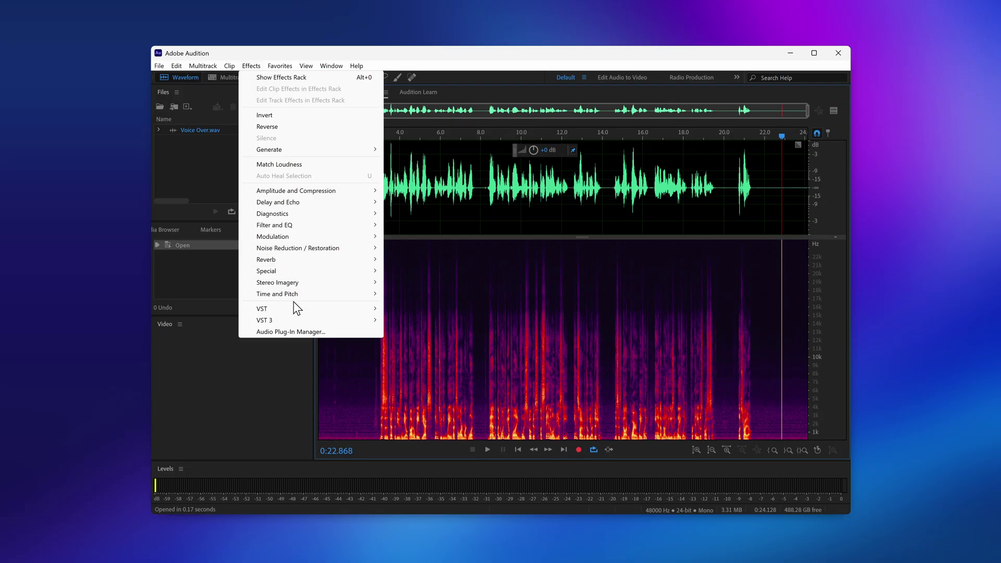
Step: Apply Elgato Voice Focus (VST 3 > Effect > Elgato) to the voice-over and paste the license key
mouse_move(292, 319)
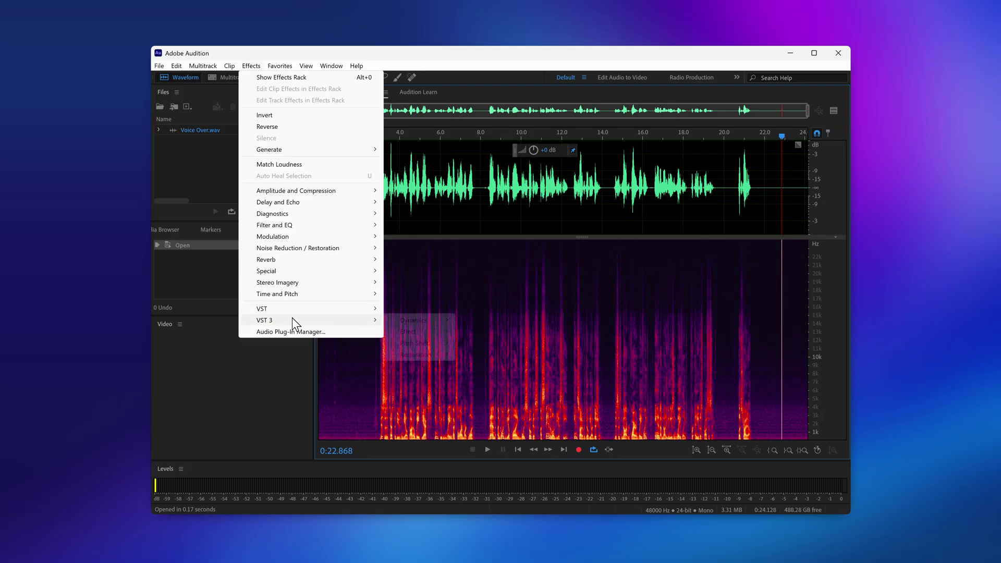
mouse_move(432, 336)
mouse_move(486, 330)
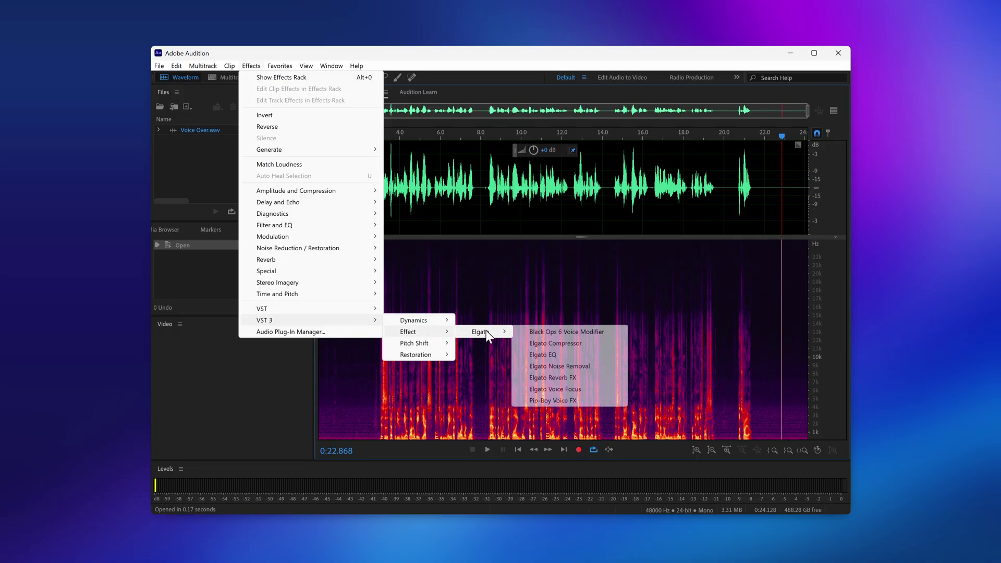
click(580, 384)
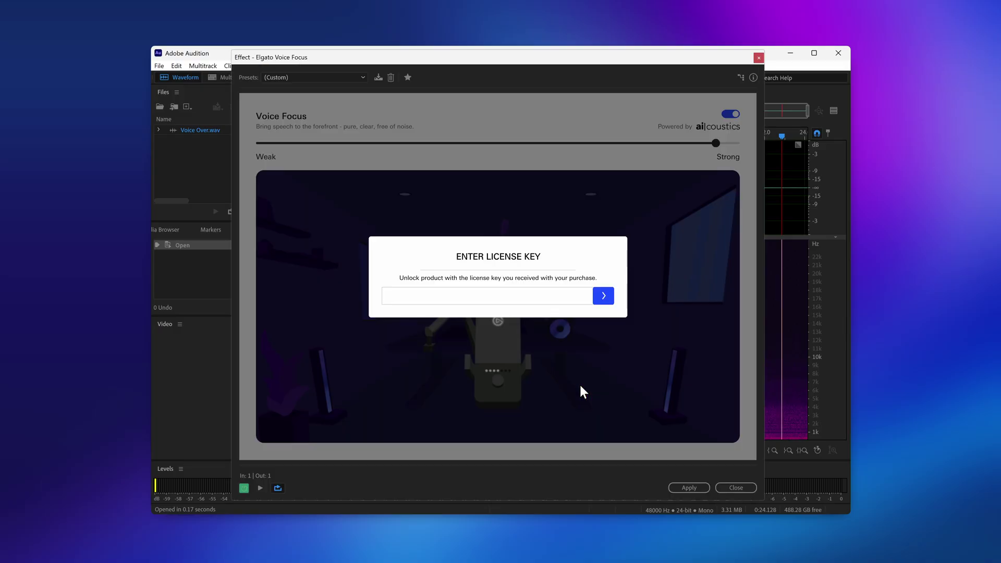
click(539, 294)
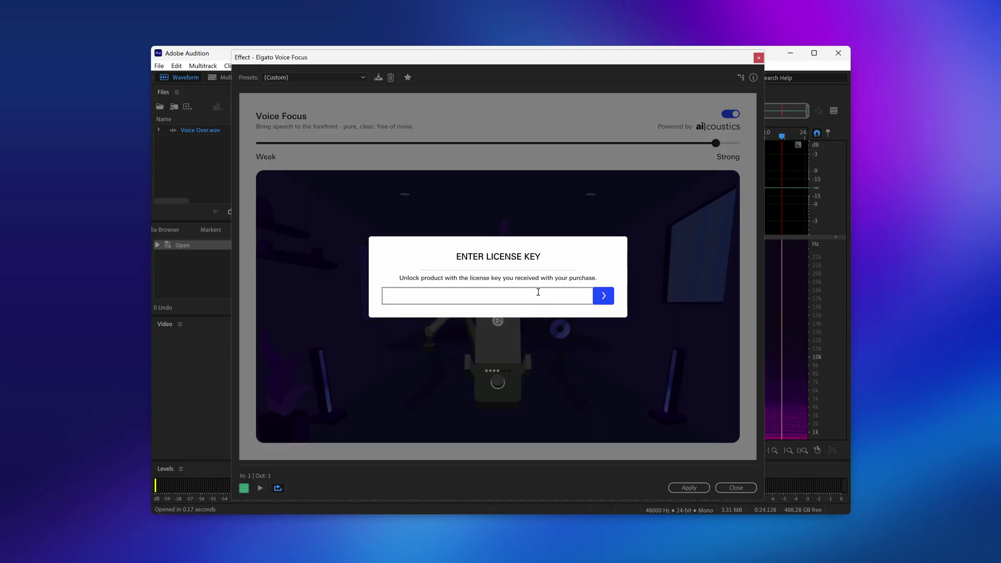
key(ctrl+v)
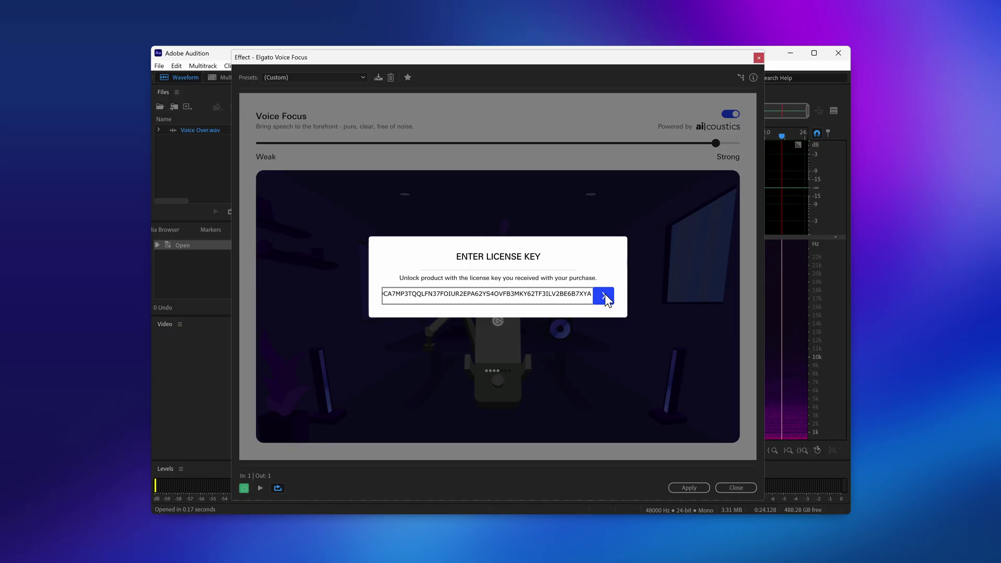